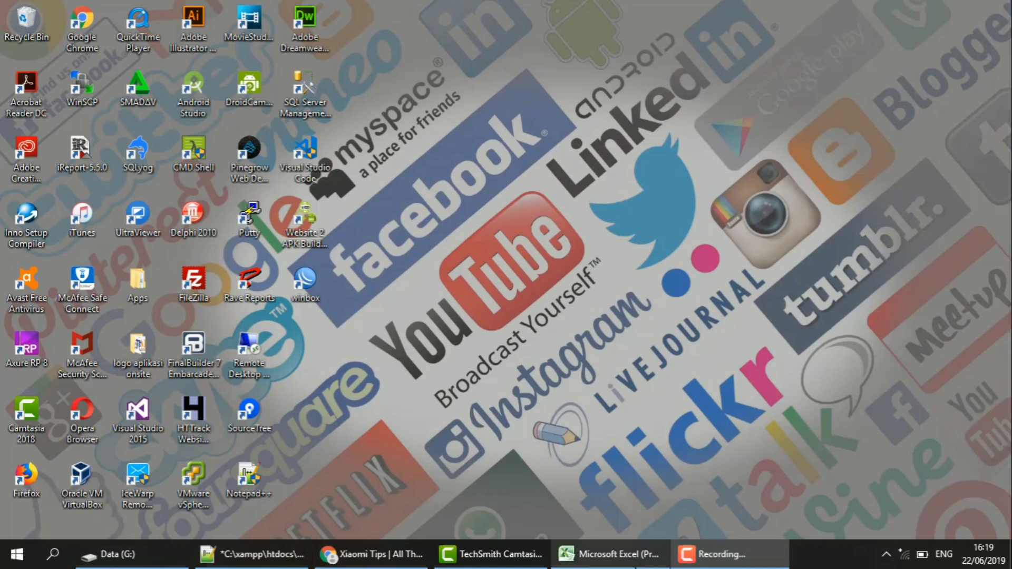
- Bring Excel forward and show the Recent workbooks and places list in the File view
{"action": "left_click", "coordinate": [576, 548]}
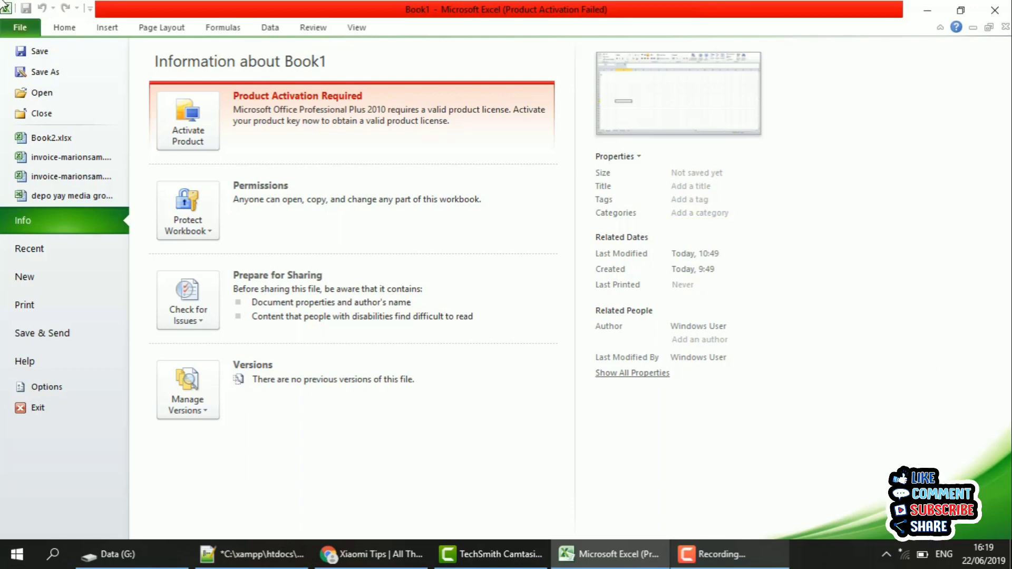
{"action": "left_click", "coordinate": [21, 27]}
{"action": "left_click", "coordinate": [25, 24]}
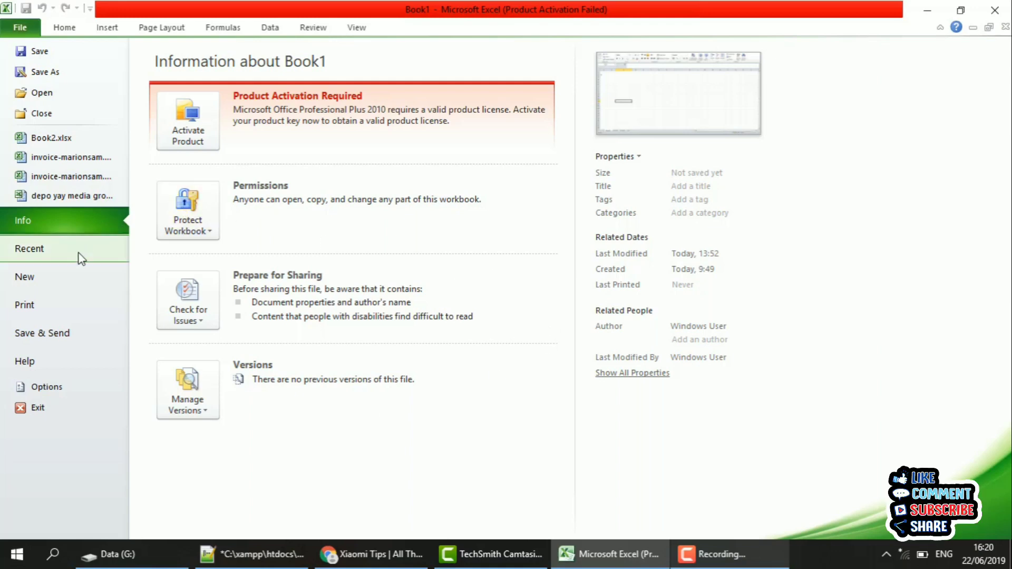
{"action": "left_click", "coordinate": [79, 255]}
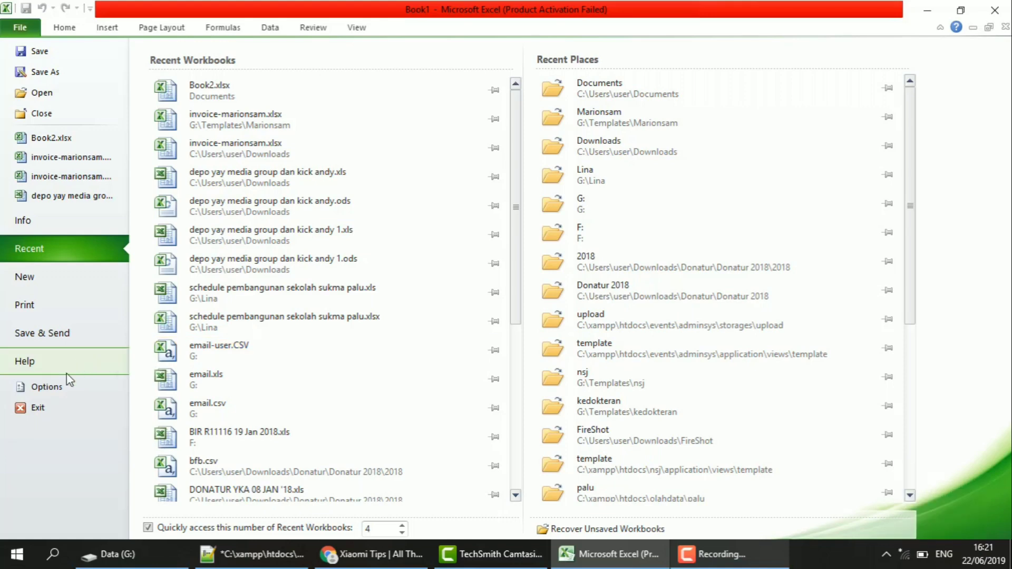
- In Excel Options' Save category, keep AutoRecover enabled and set its interval to 5 minutes
{"action": "left_click", "coordinate": [52, 390]}
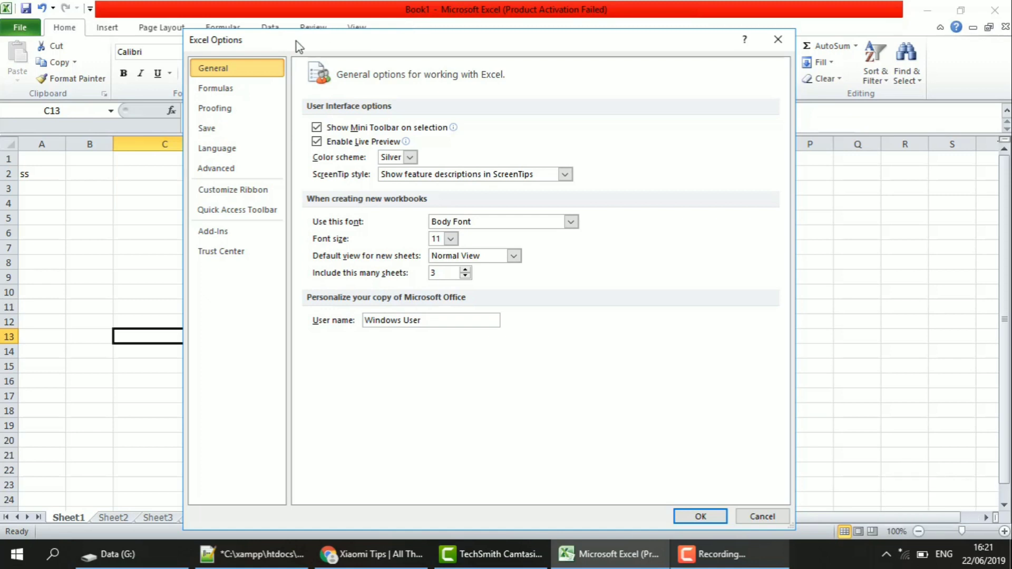
{"action": "left_click", "coordinate": [217, 130]}
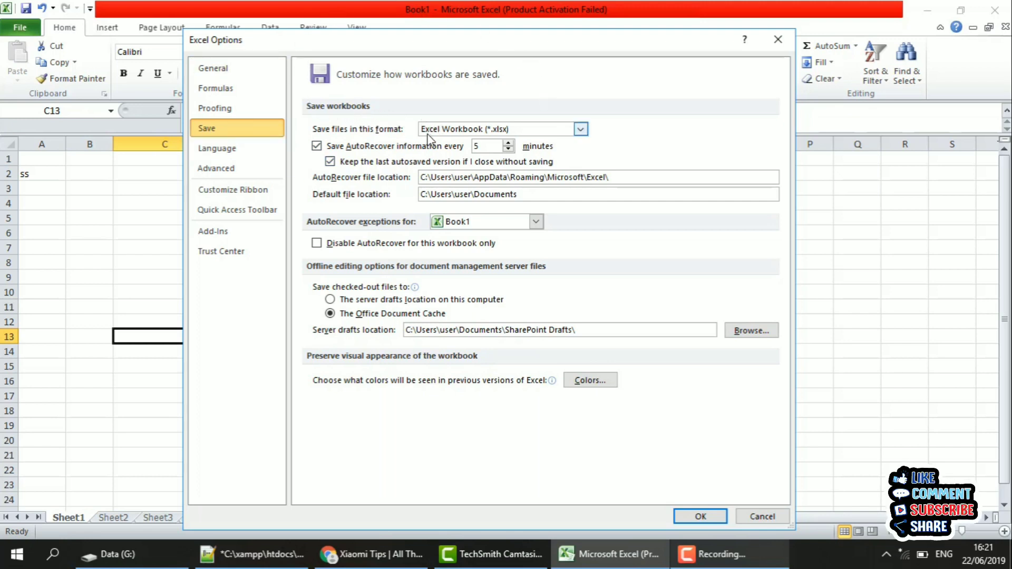
{"action": "left_click", "coordinate": [316, 146]}
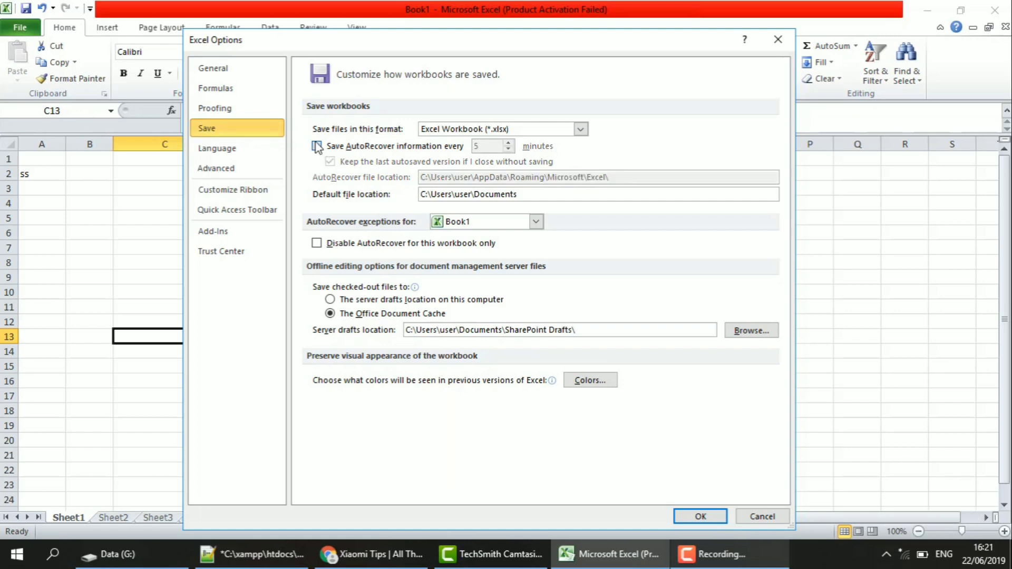
{"action": "left_click", "coordinate": [316, 146]}
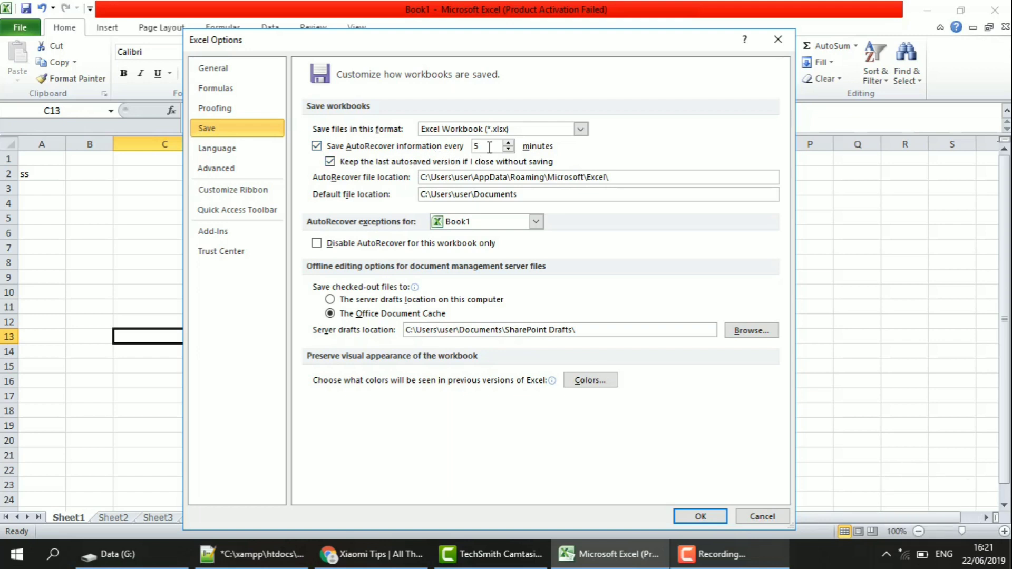
{"action": "left_click_drag", "start_coordinate": [489, 148], "coordinate": [476, 147]}
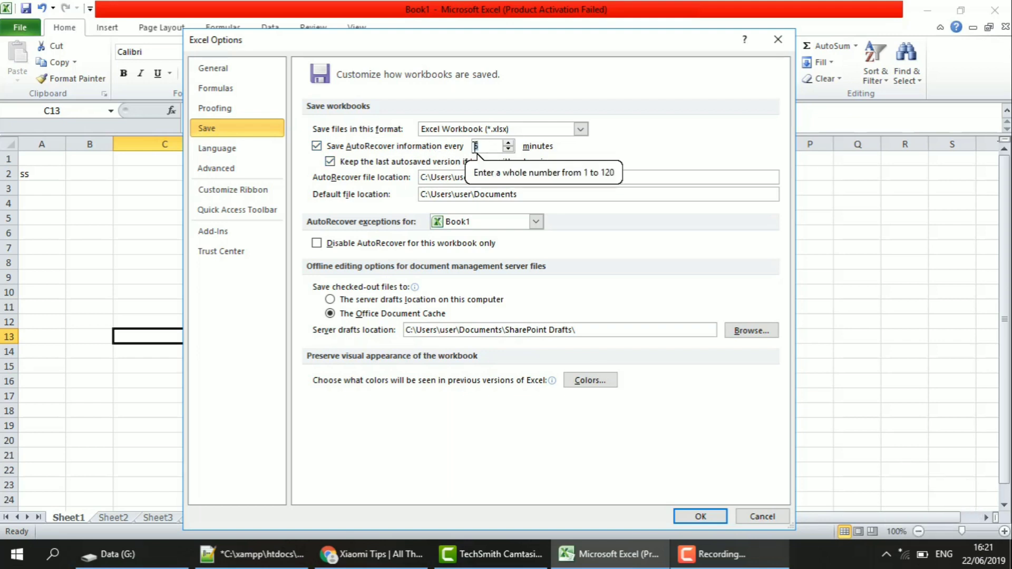
{"action": "type", "text": "10"}
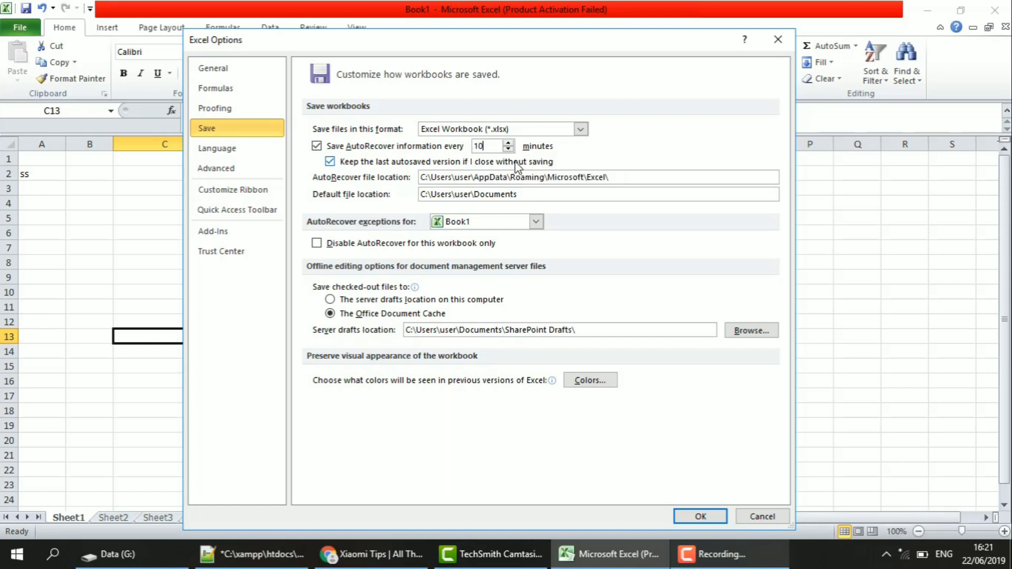
{"action": "key", "text": "BackSpace"}
{"action": "key", "text": "BackSpace"}
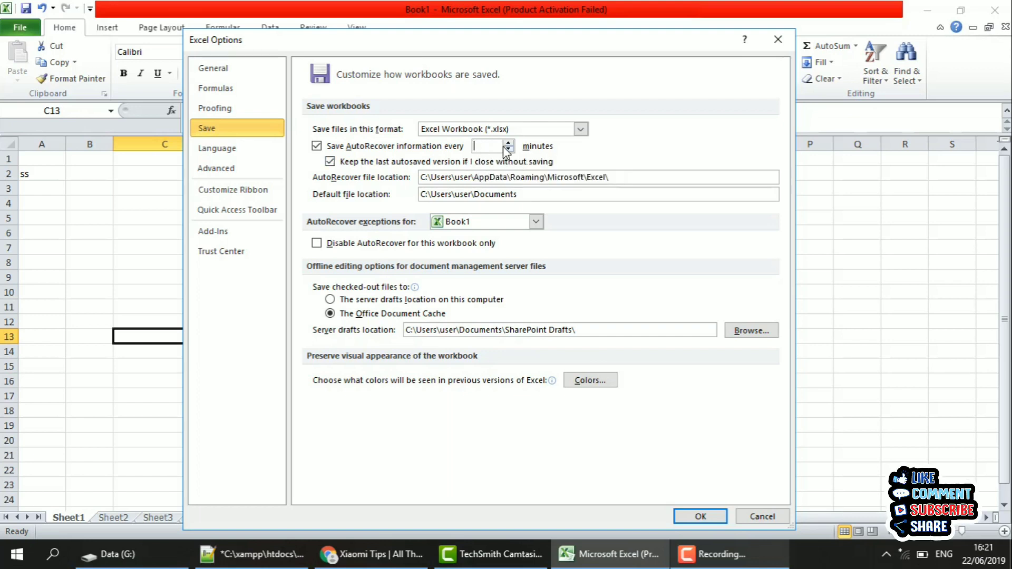
{"action": "mouse_move", "coordinate": [490, 146]}
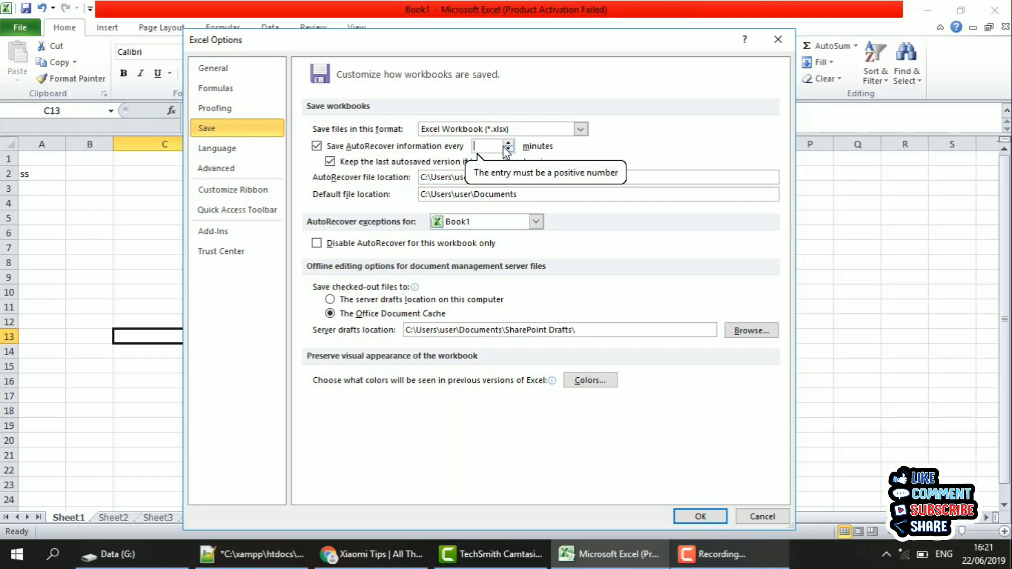
{"action": "type", "text": "5"}
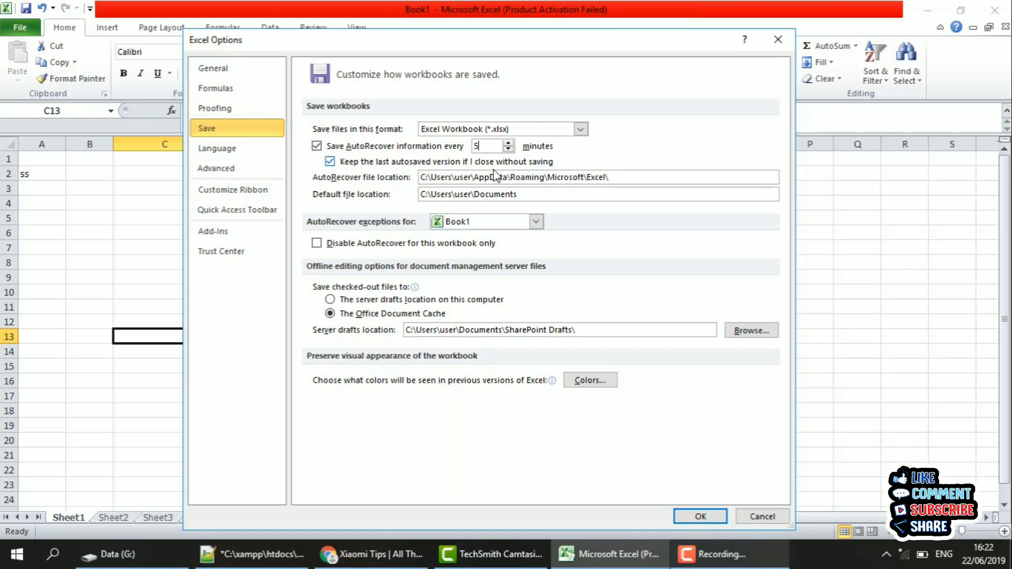
- Select the whole existing AutoRecover file location path, then bring up the Data (G:) drive folder
{"action": "left_click", "coordinate": [659, 172]}
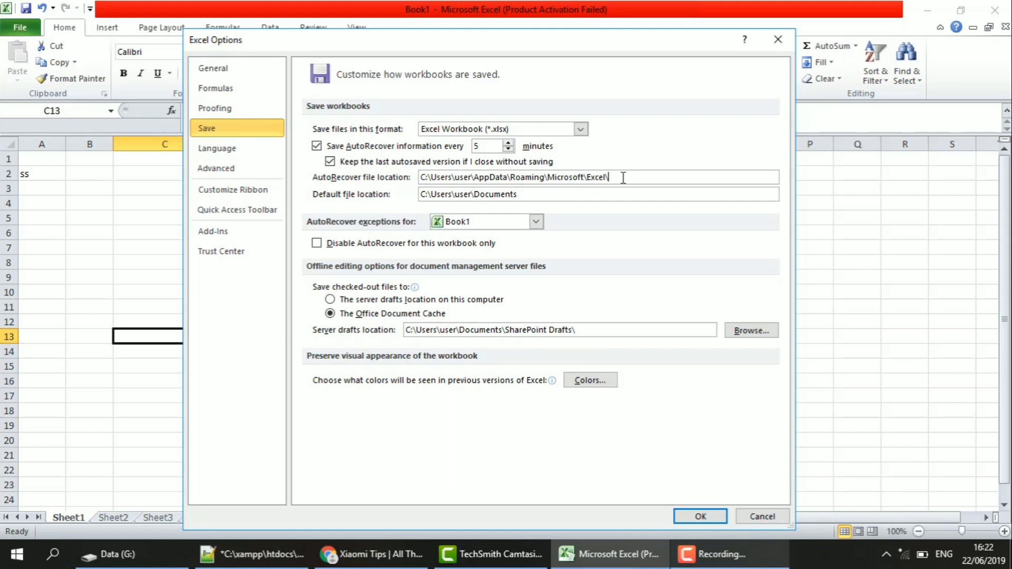
{"action": "left_click_drag", "start_coordinate": [609, 177], "coordinate": [422, 180]}
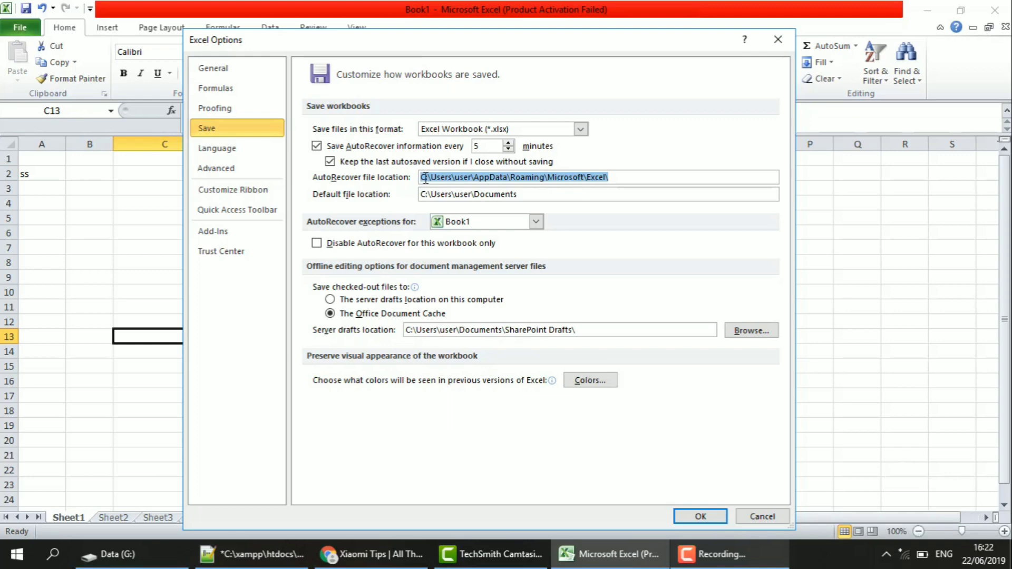
{"action": "left_click", "coordinate": [122, 548]}
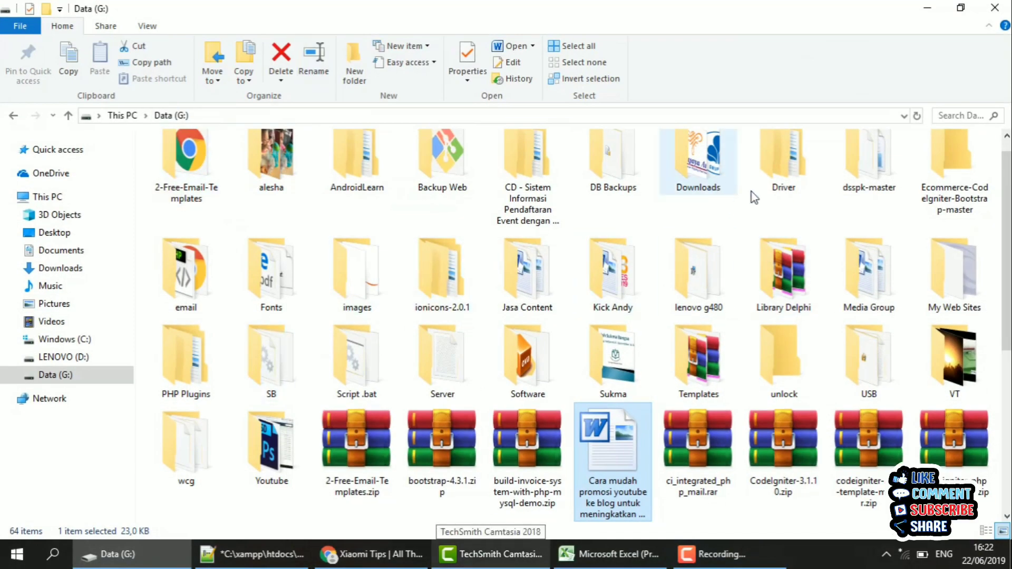
- Paste the G:\DB Backups folder path from File Explorer as the AutoRecover file location and confirm Options
{"action": "double_click", "coordinate": [612, 164]}
{"action": "left_click", "coordinate": [273, 117]}
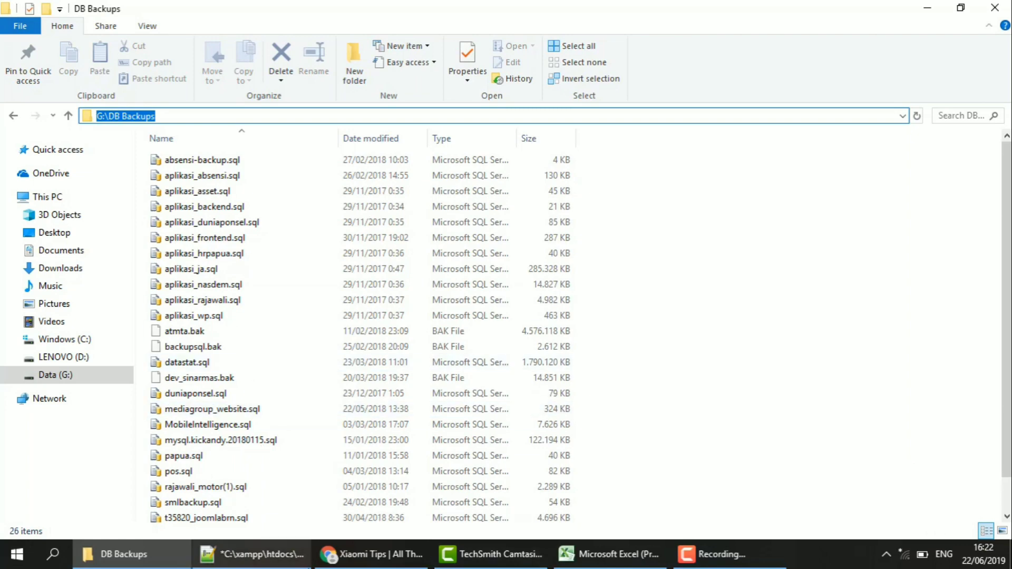
{"action": "left_click", "coordinate": [578, 555]}
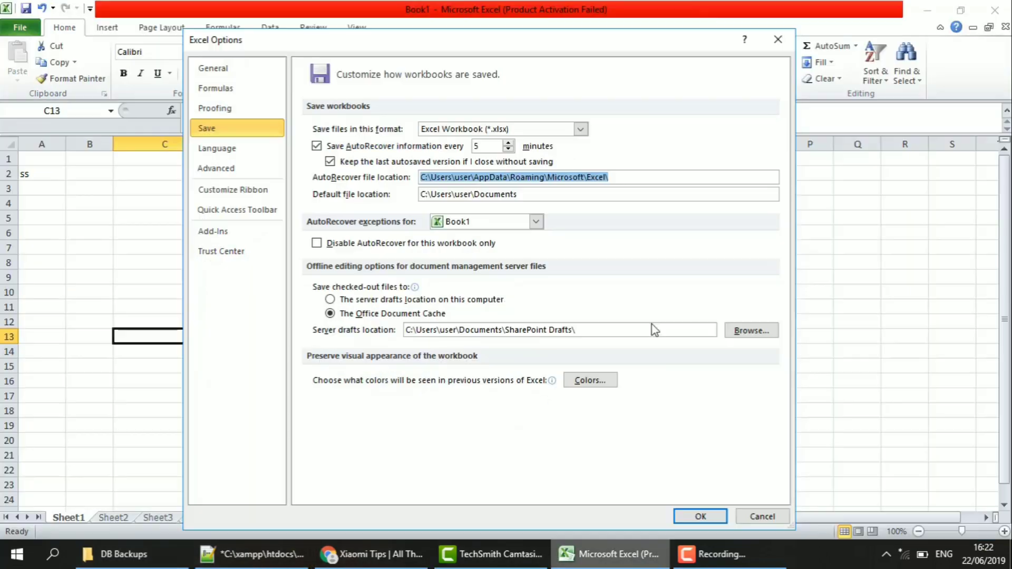
{"action": "type", "text": "G:\\DB Backups"}
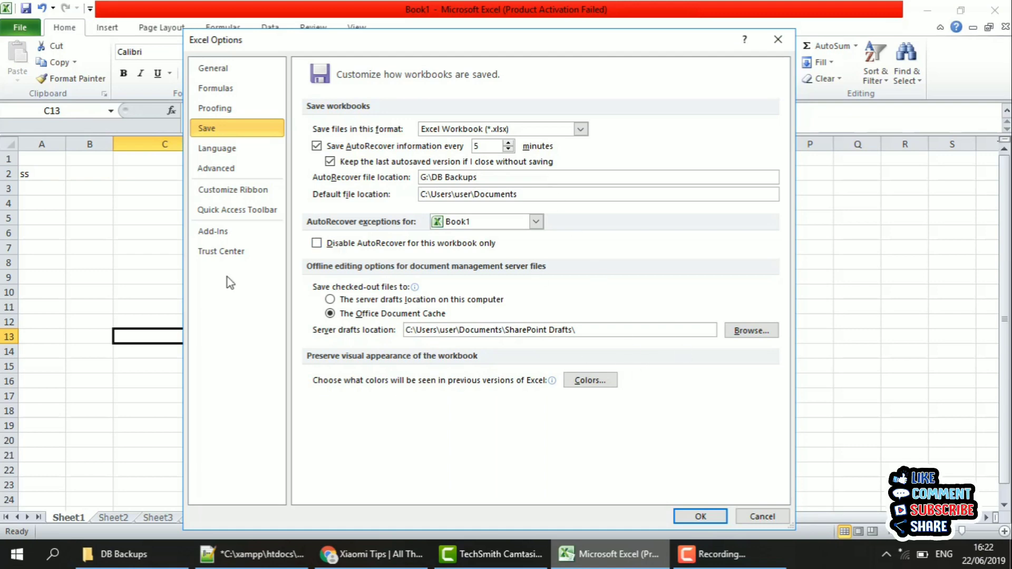
{"action": "left_click", "coordinate": [721, 522]}
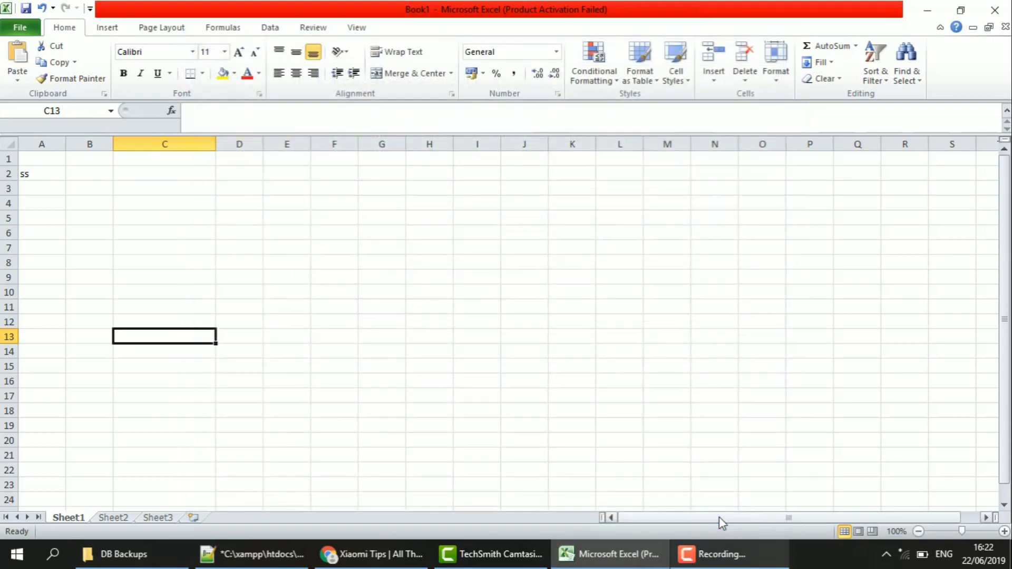